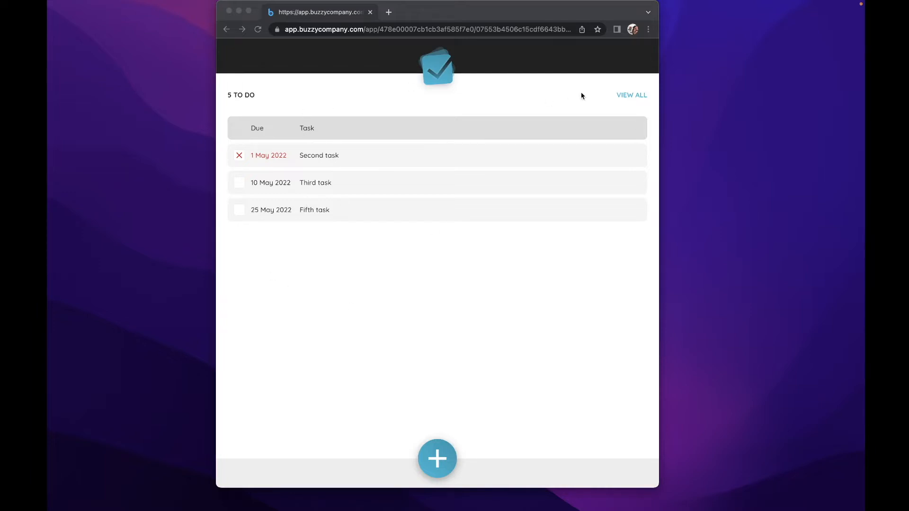
Preview the published task list's full view of all tasks, and return to the view showing only to-do tasks
left_click(627, 96)
left_click(626, 96)
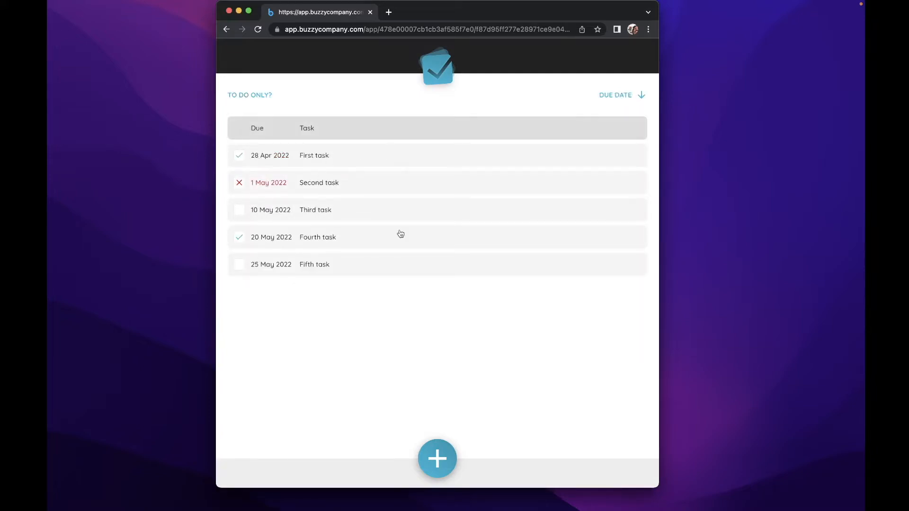
left_click(266, 97)
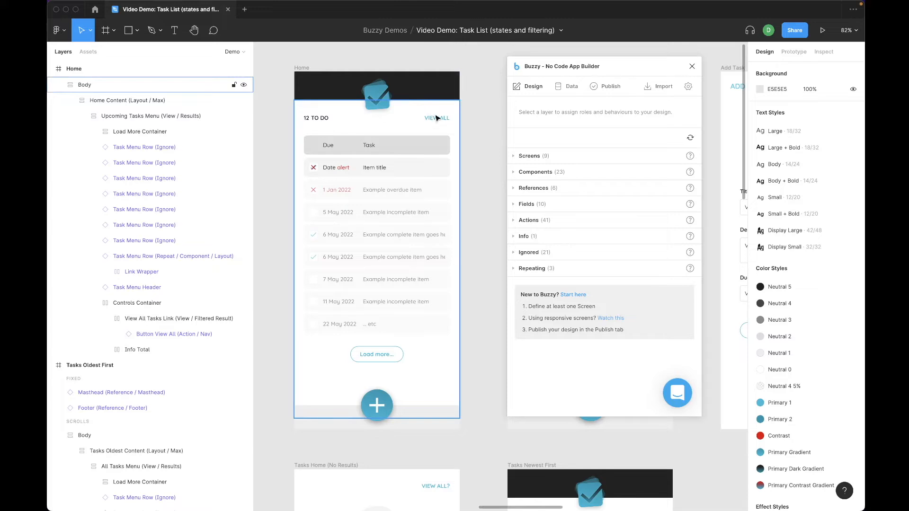
Switch to the Figma design and inspect the action settings of the View All button on the Home screen
scroll(462, 142, "right", 4)
scroll(462, 141, "up", 1)
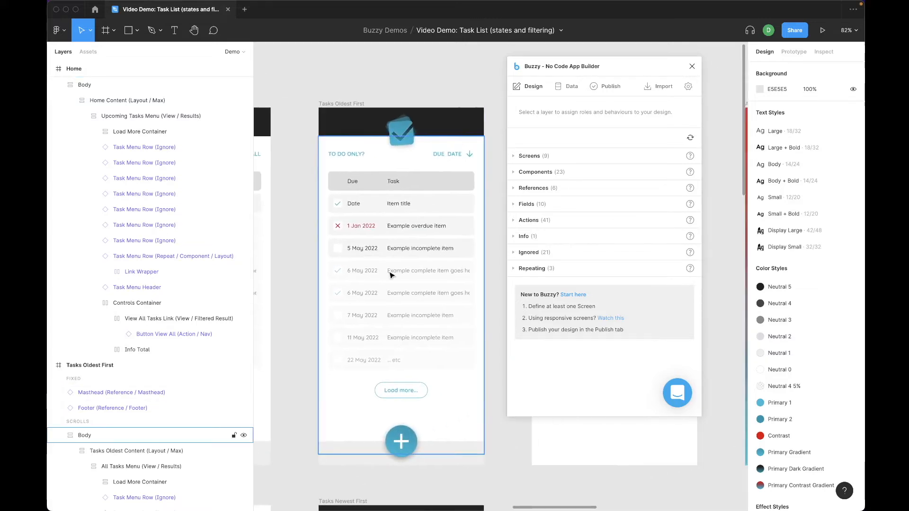
scroll(438, 293, "left", 4)
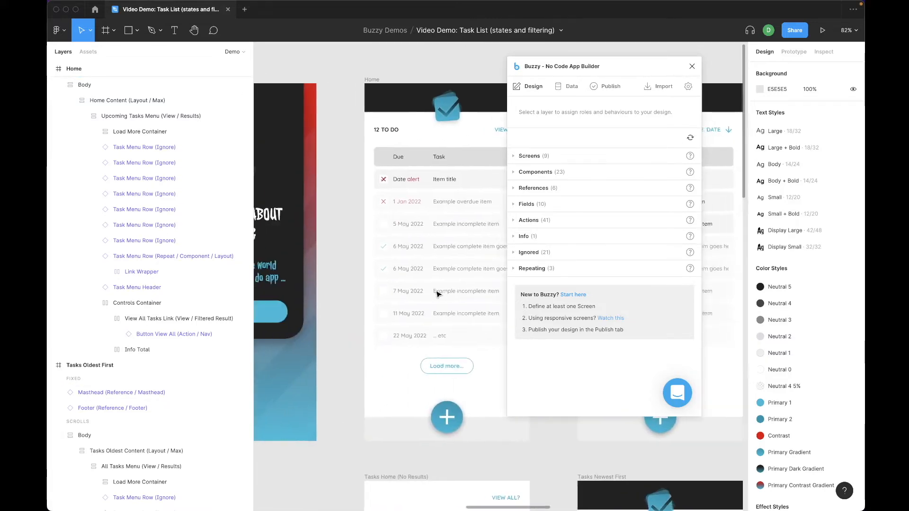
scroll(437, 294, "right", 1)
scroll(437, 293, "up", 1)
left_click(417, 164)
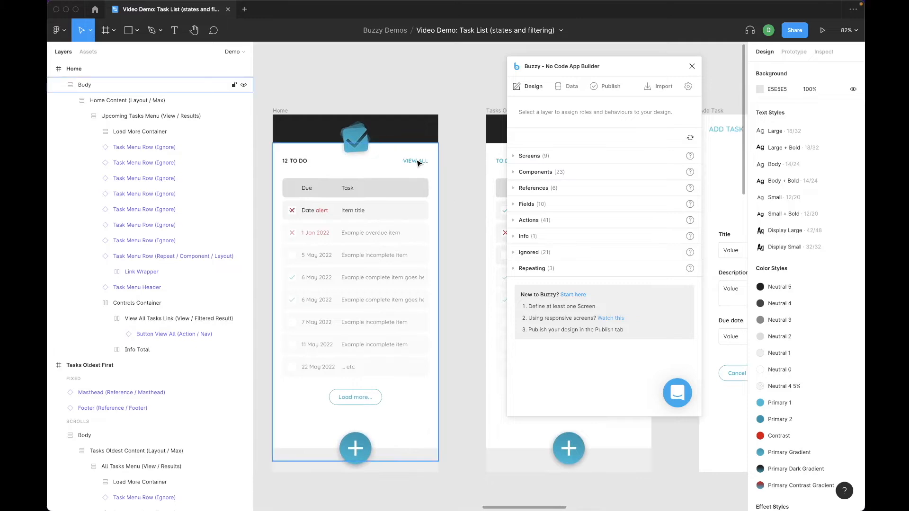
double_click(418, 163)
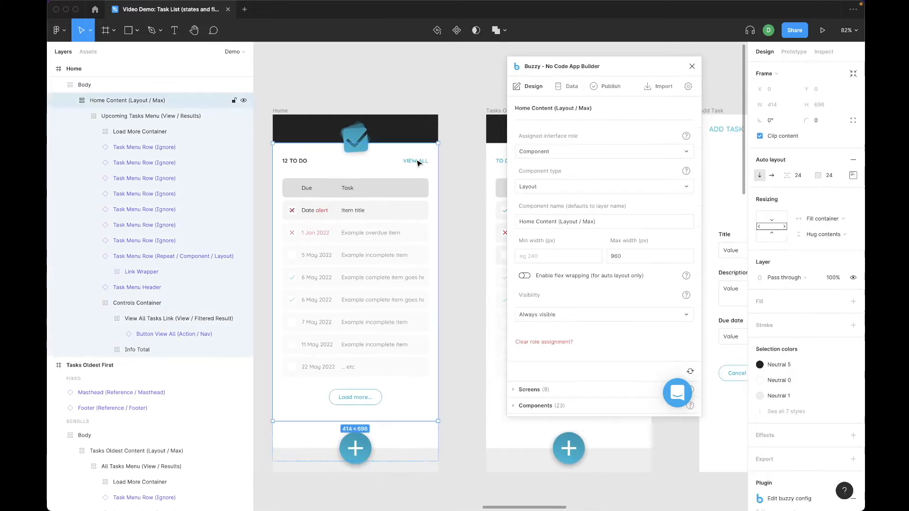
double_click(418, 163)
double_click(418, 163)
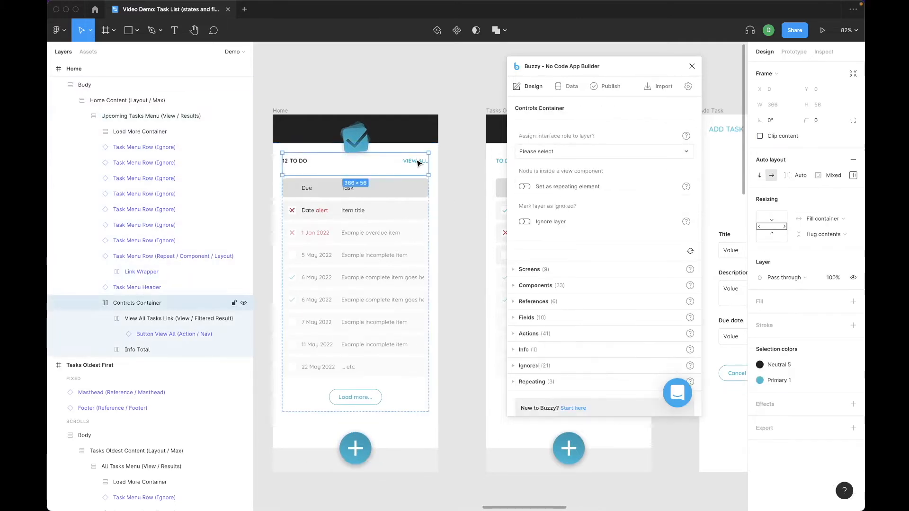
double_click(418, 163)
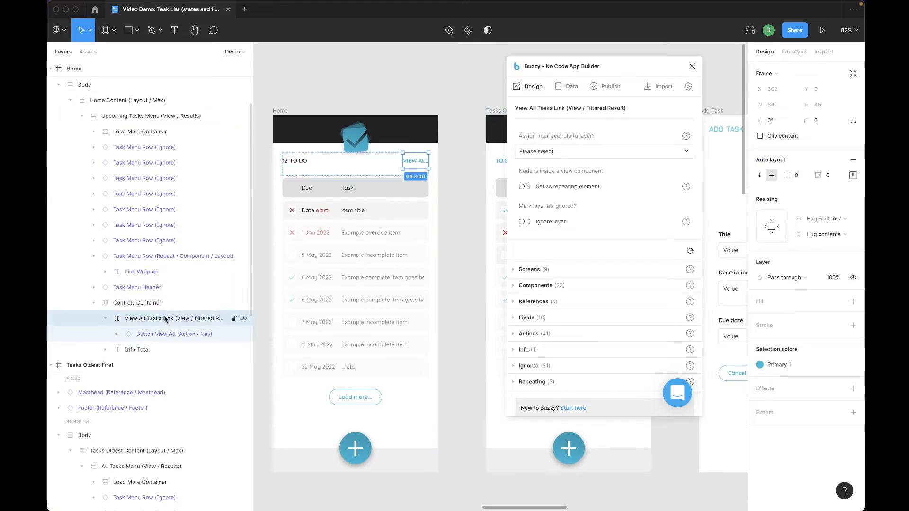
left_click(144, 333)
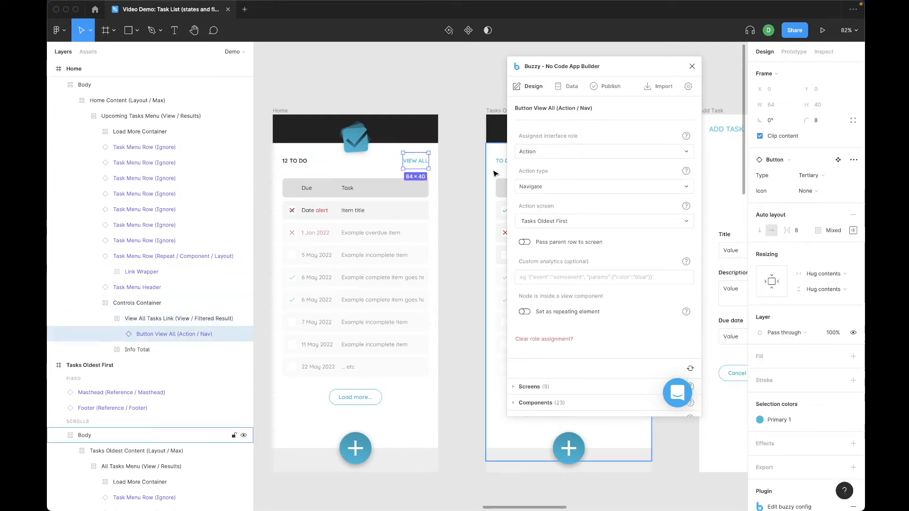
Assign the View All Tasks Link frame the Component interface role with the View component type
left_click(184, 318)
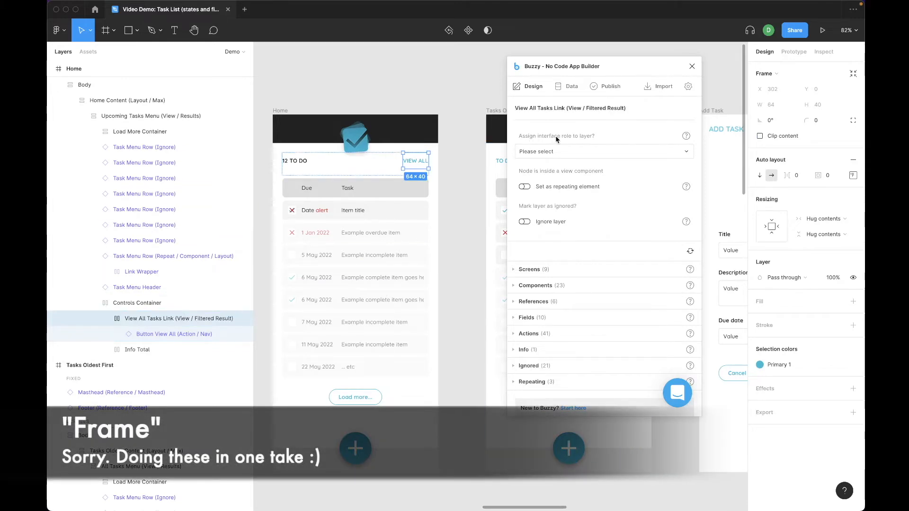
left_click(553, 152)
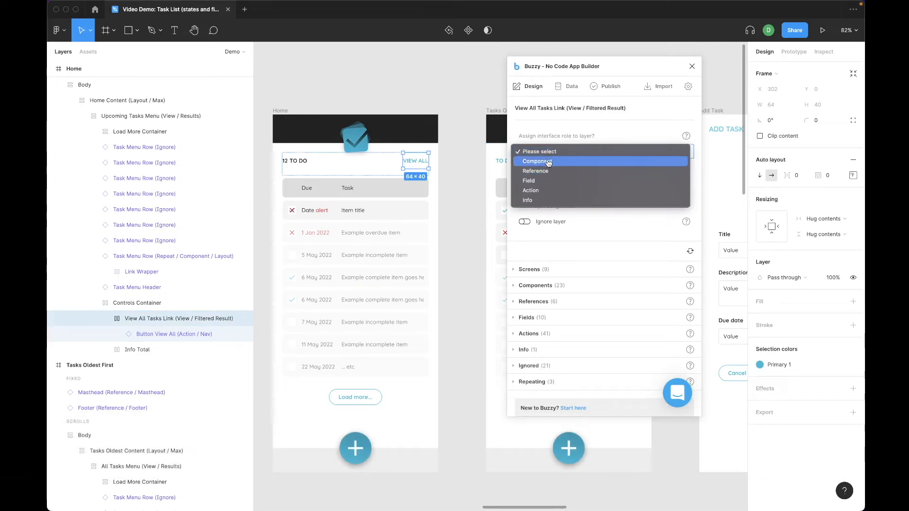
left_click(548, 162)
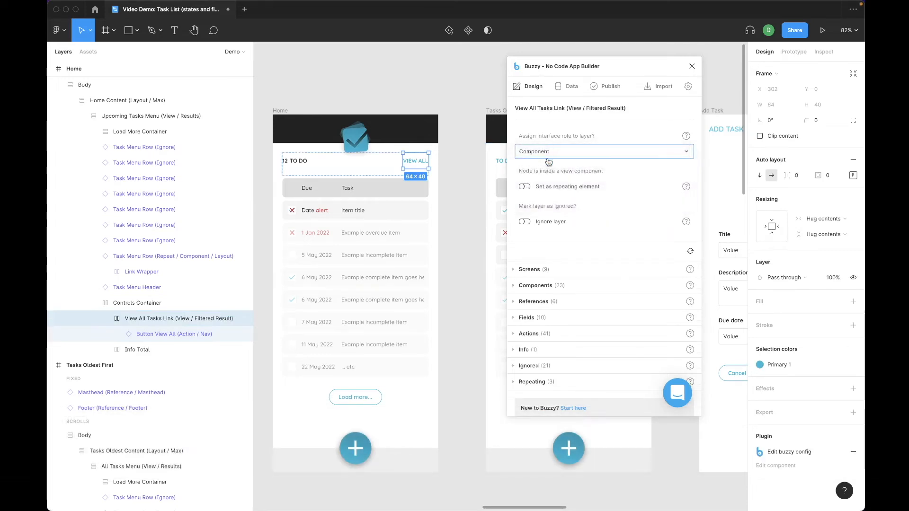
left_click(544, 189)
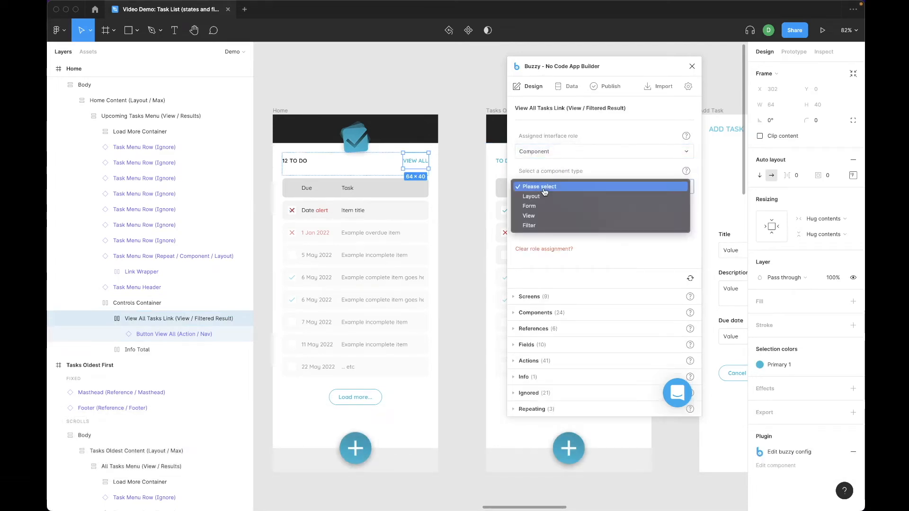
left_click(533, 216)
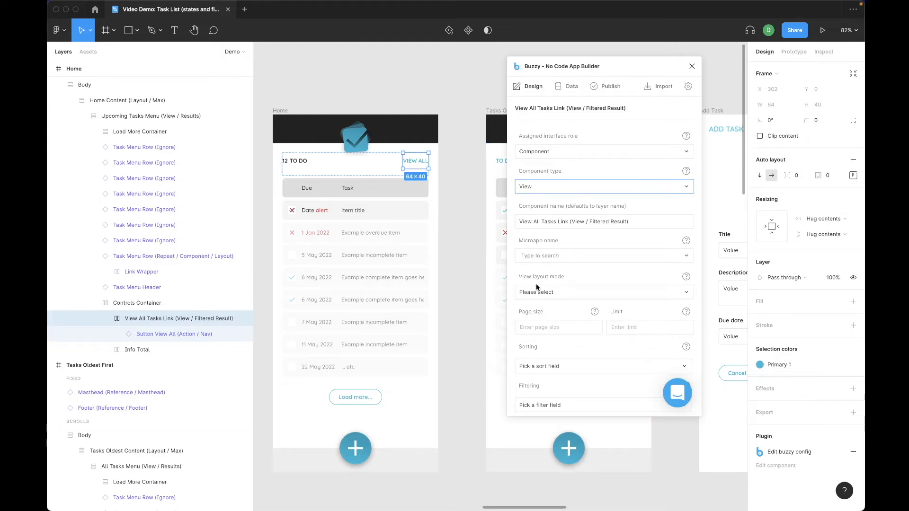
Configure the view component with the Tasks microapp, Results layout mode and a page size of 1
left_click(555, 258)
left_click(535, 281)
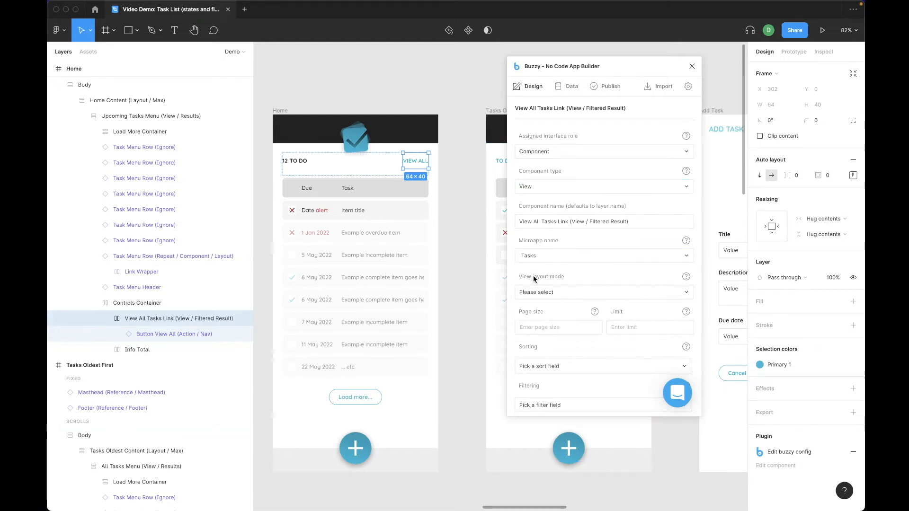
left_click(565, 291)
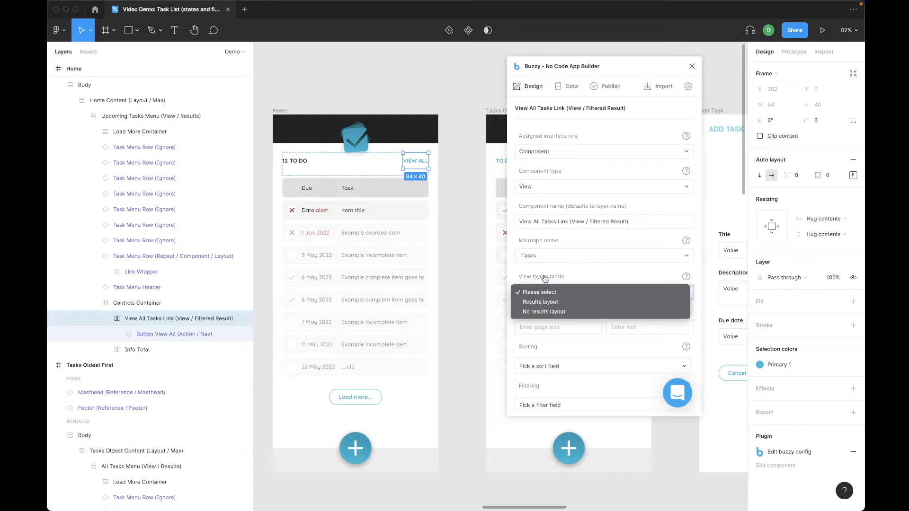
left_click(542, 303)
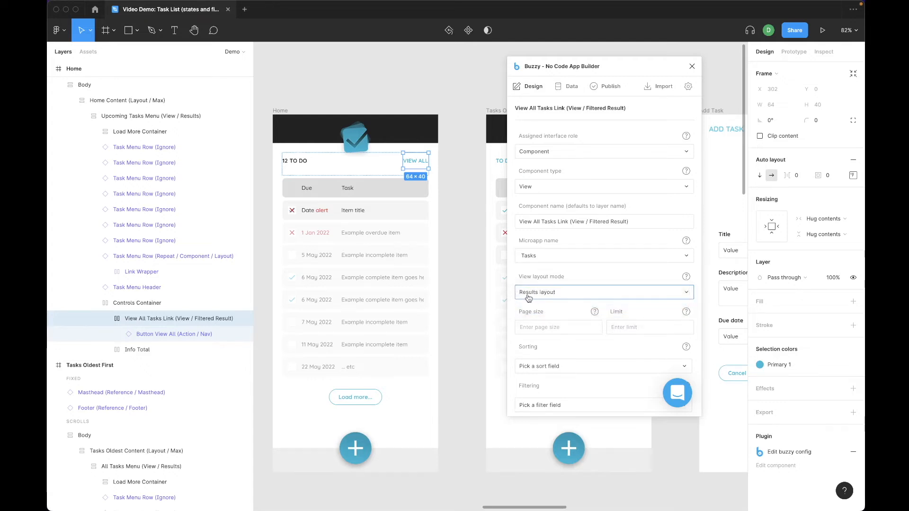
left_click(533, 325)
type("1")
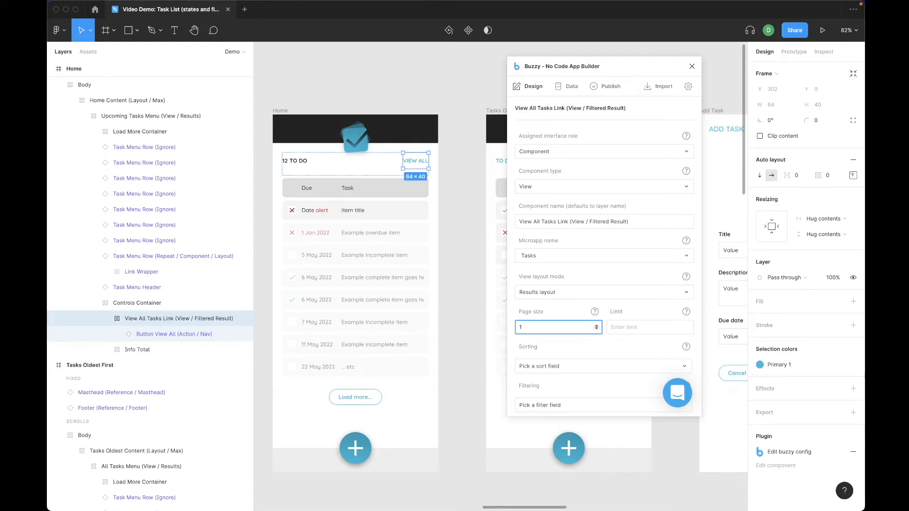
left_click(553, 310)
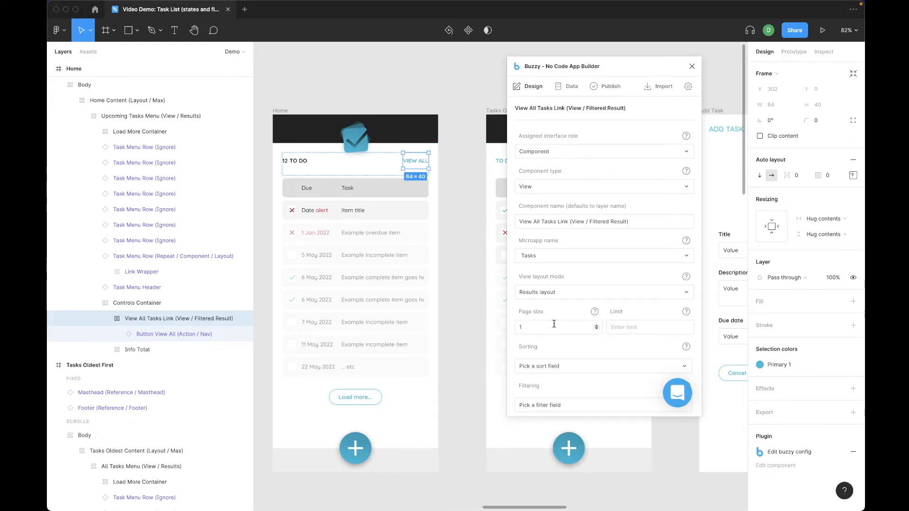
Add a filter to the view so that Completed EQ TRUE
left_click(552, 406)
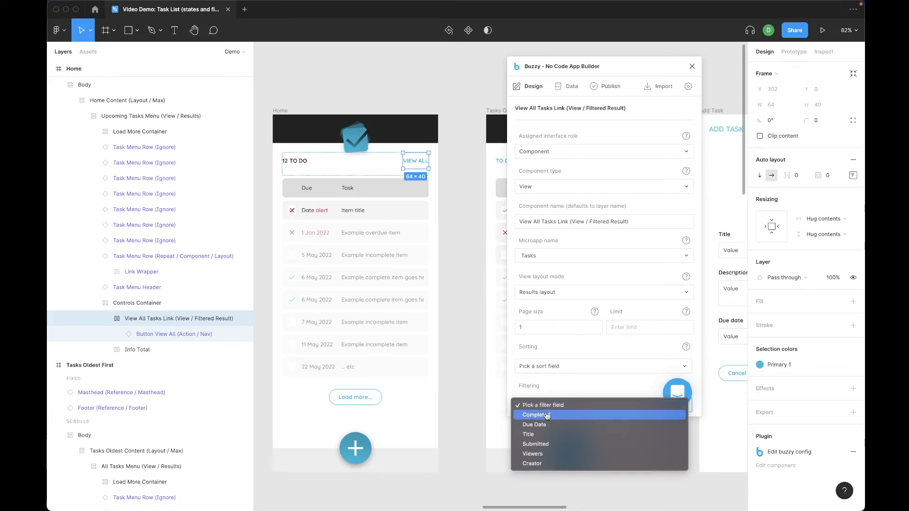
left_click(546, 415)
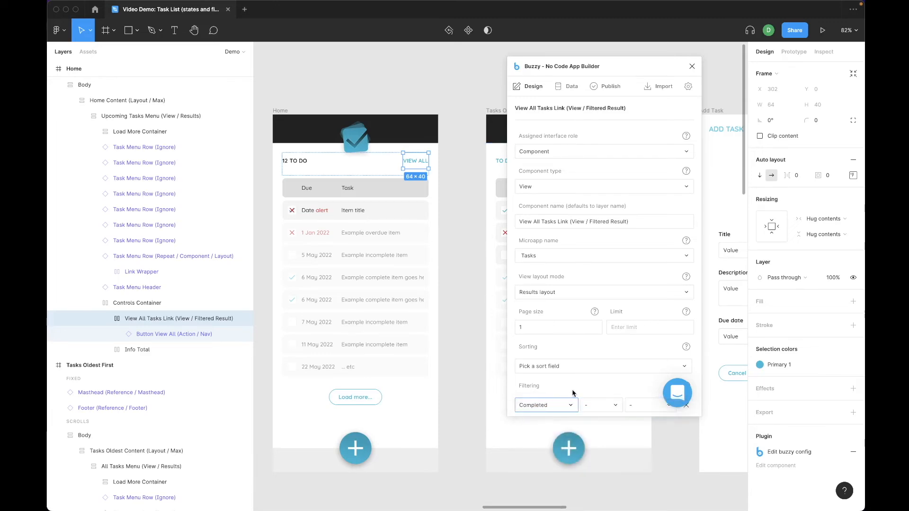
scroll(572, 393, "down", 2)
left_click(597, 373)
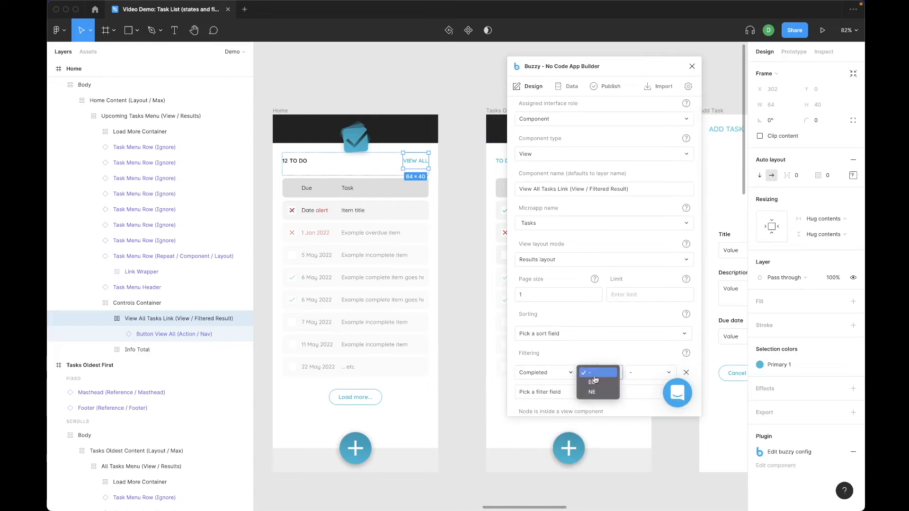
left_click(594, 381)
left_click(646, 373)
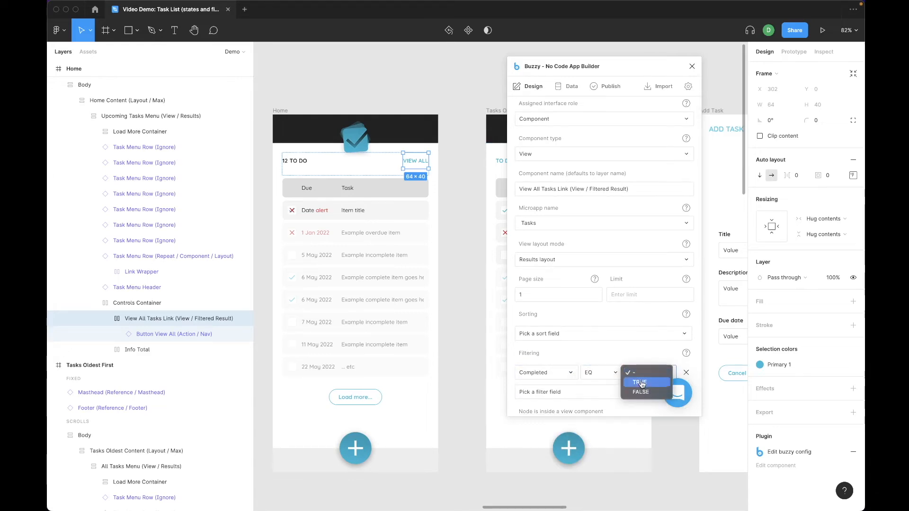
left_click(642, 383)
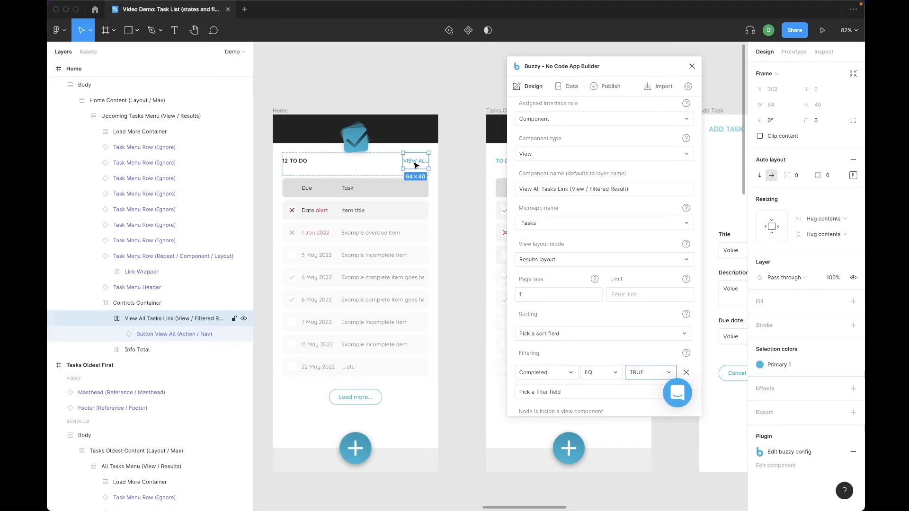
Publish the design changes by updating the Task List Demo Buzzy app
scroll(471, 168, "down", 2)
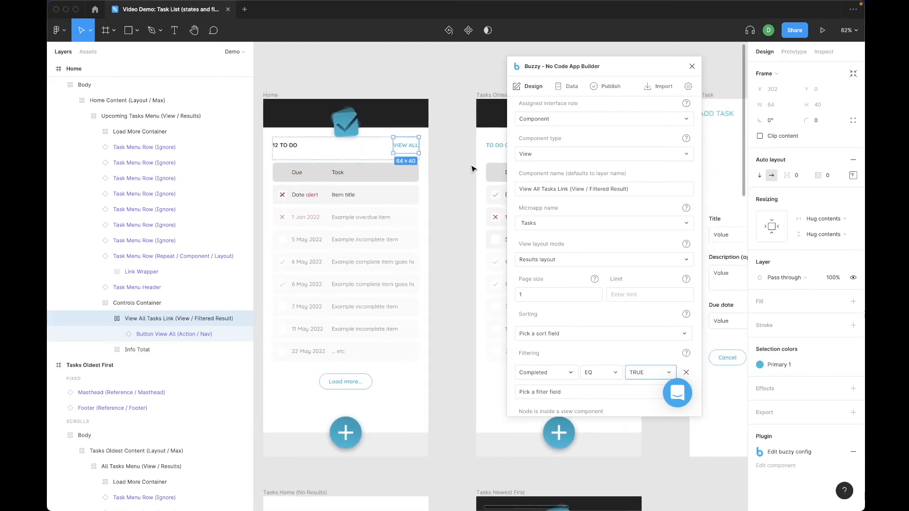
scroll(472, 168, "up", 1)
scroll(472, 168, "left", 3)
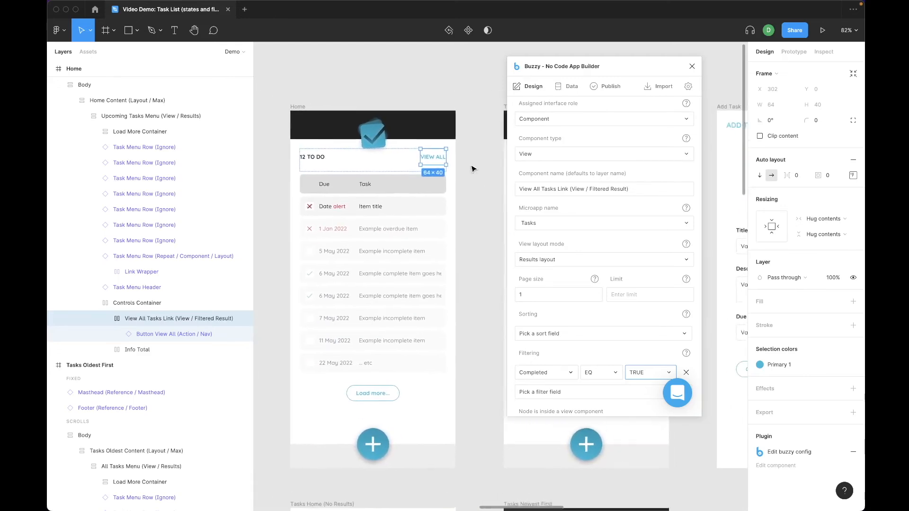
scroll(472, 169, "right", 2)
left_click(609, 86)
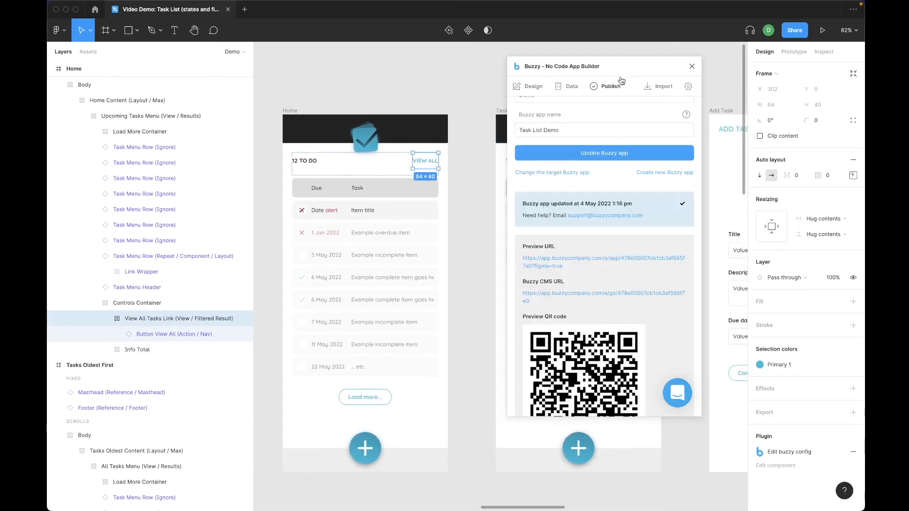
left_click(602, 154)
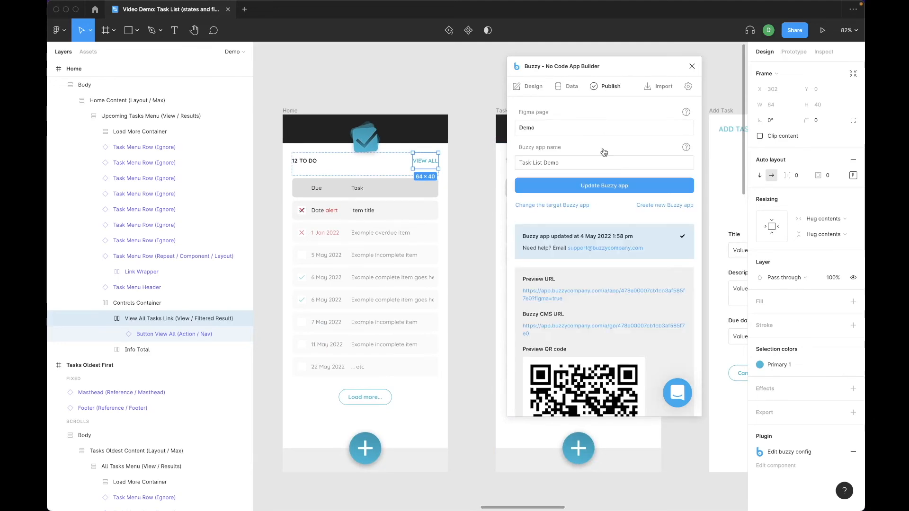
Switch to the app preview in Chrome, view all tasks and clear the Completed state of the Fourth task
key("super+Tab")
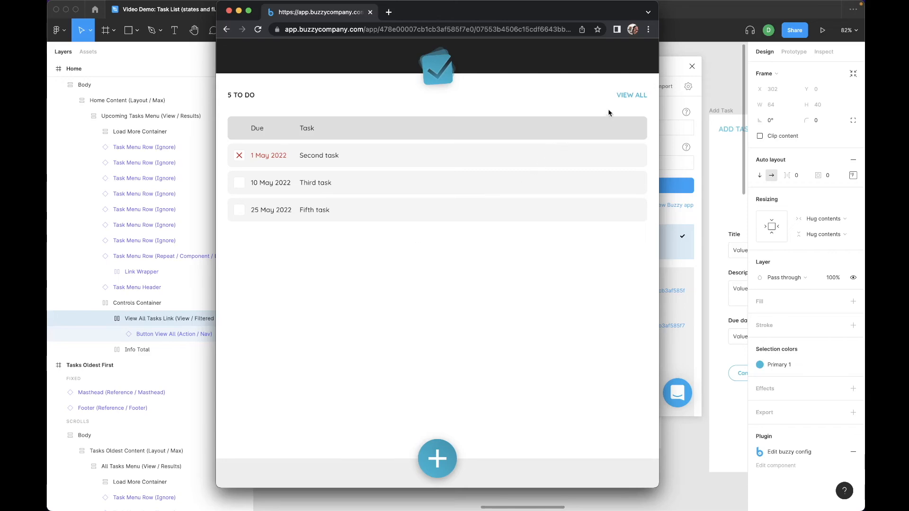
left_click(621, 98)
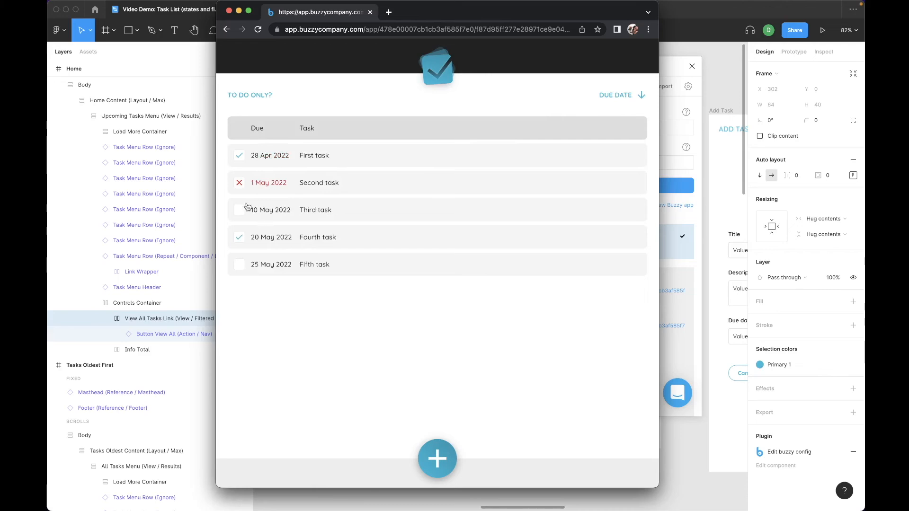
left_click(239, 242)
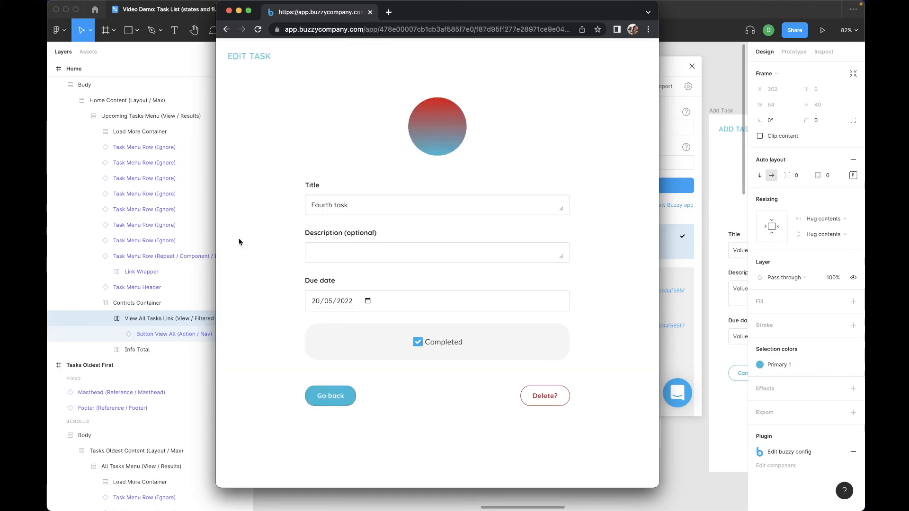
left_click(419, 342)
left_click(331, 395)
Clear the Completed state of the First task and return to the list of to-do tasks only
left_click(311, 163)
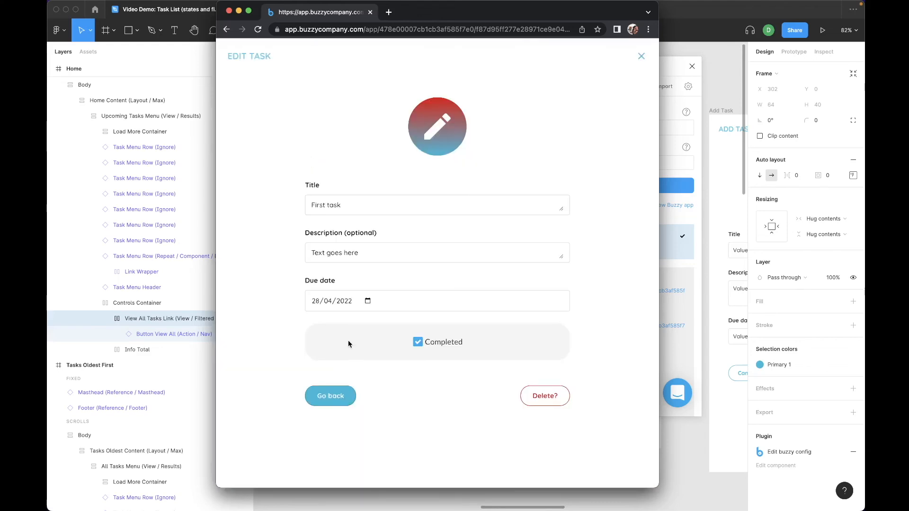
left_click(418, 342)
left_click(340, 395)
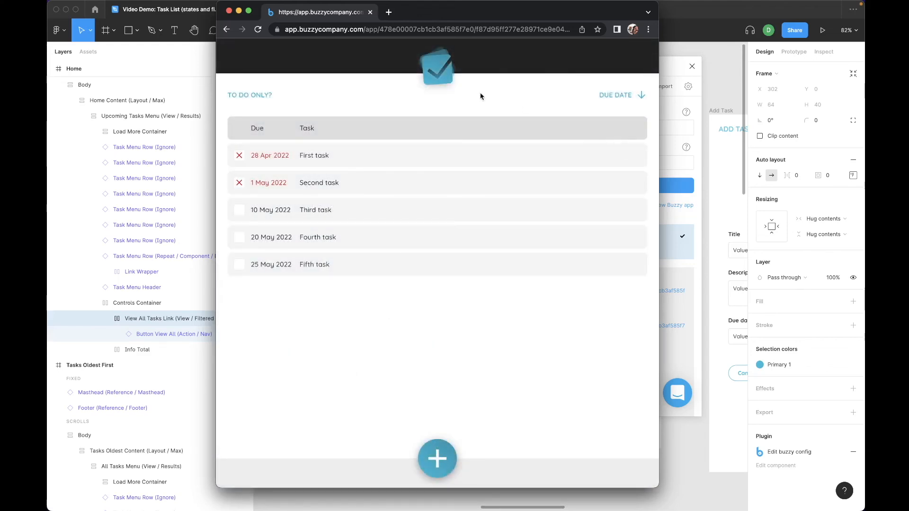
left_click(263, 95)
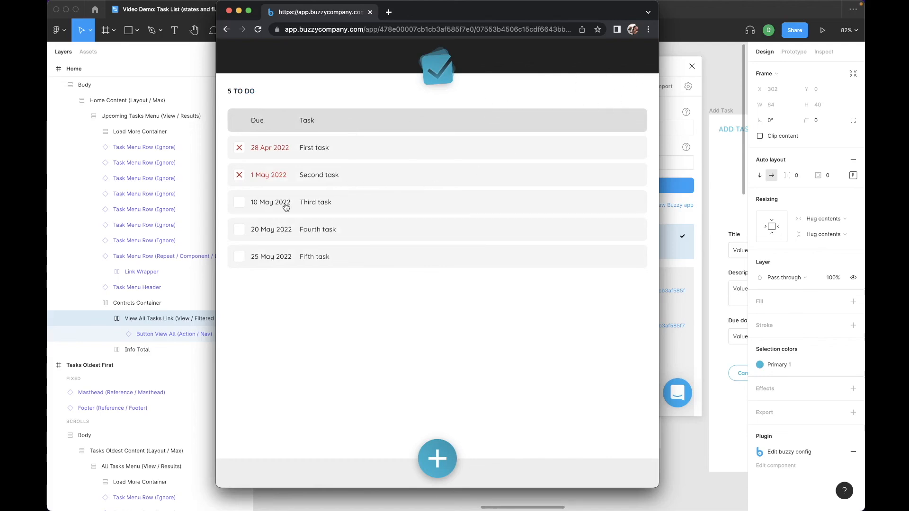
Mark the First task as completed from the to-do list and return to the list
left_click(316, 153)
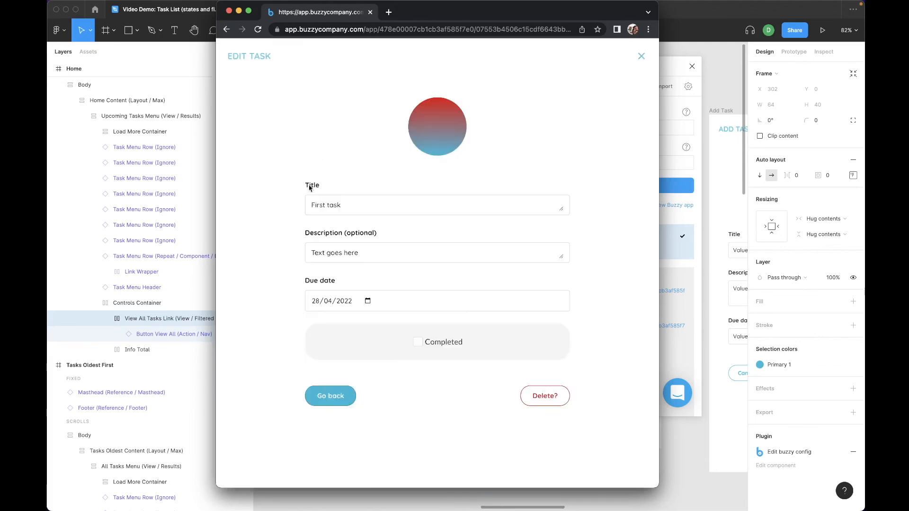
left_click(425, 343)
left_click(339, 401)
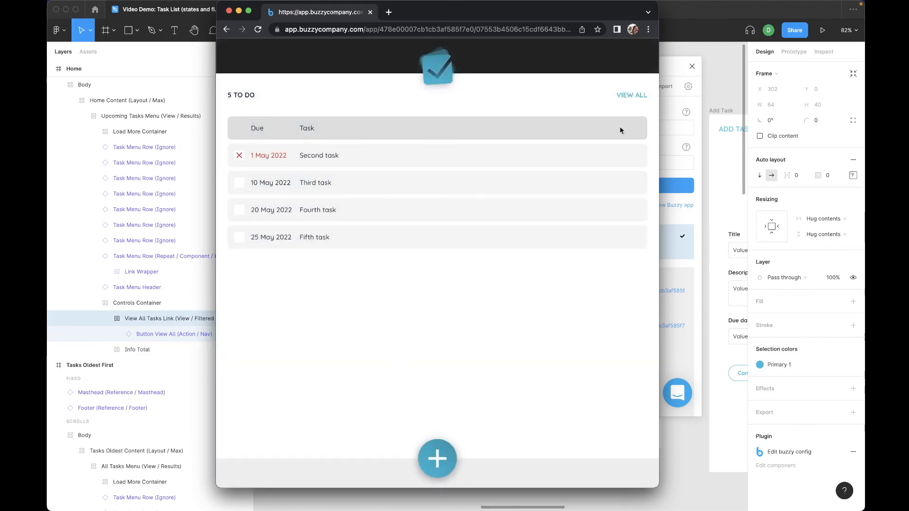